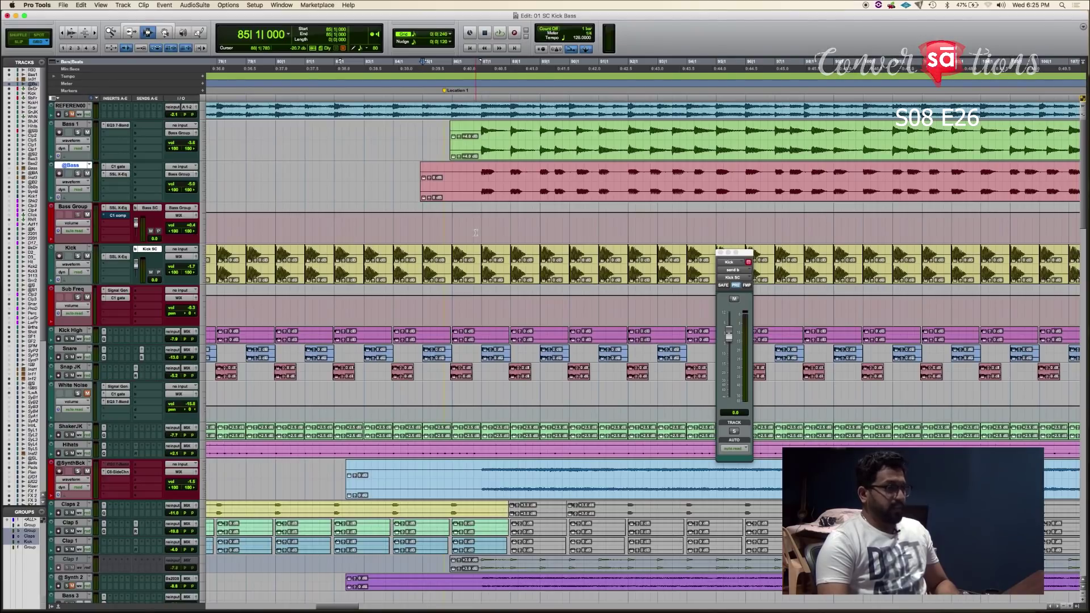
Select the Kick track, switch to the mixer, and select the Sub Freq aux track
{"action": "key", "text": "super+equal"}
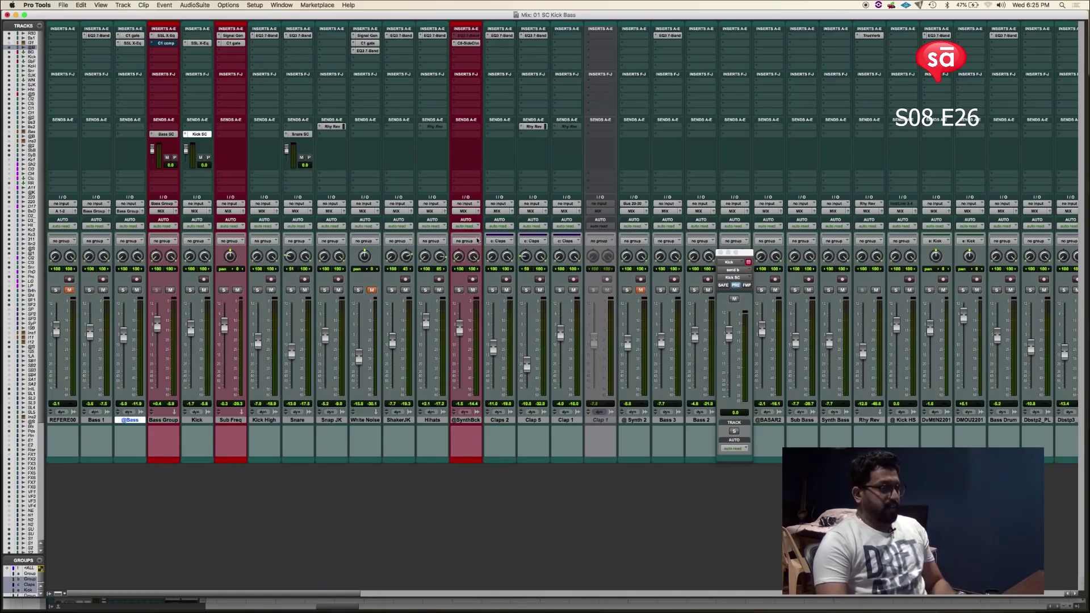
{"action": "key", "text": "super+equal"}
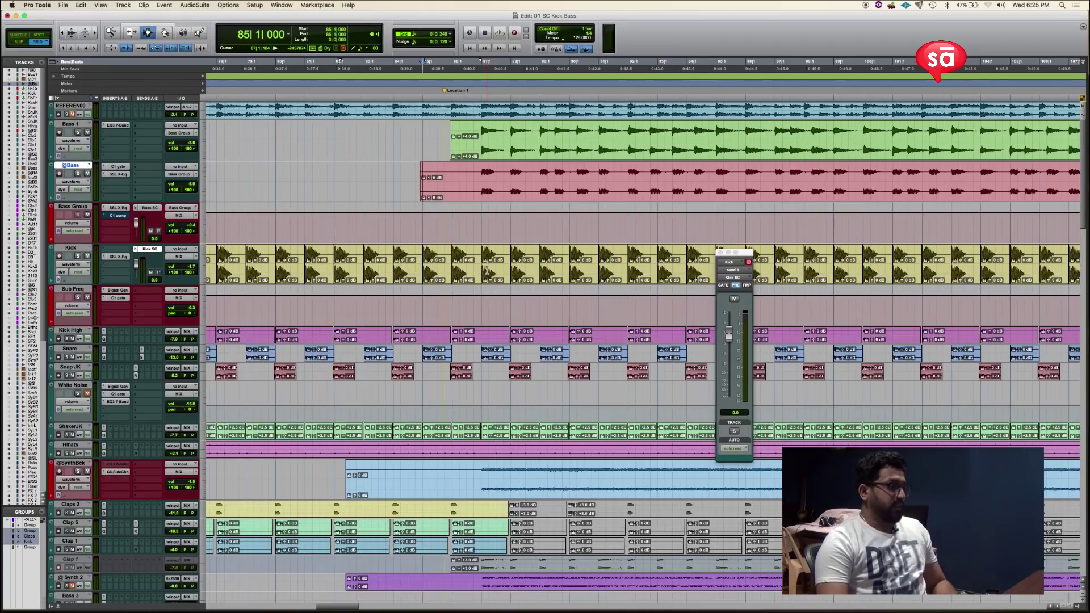
{"action": "left_click", "coordinate": [433, 275]}
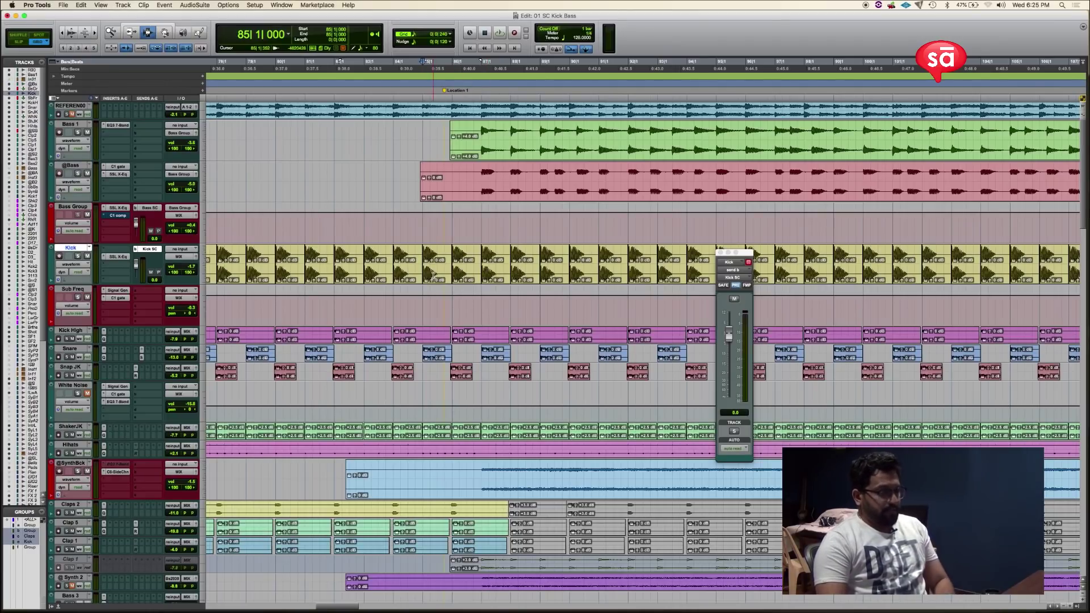
{"action": "key", "text": "super+equal"}
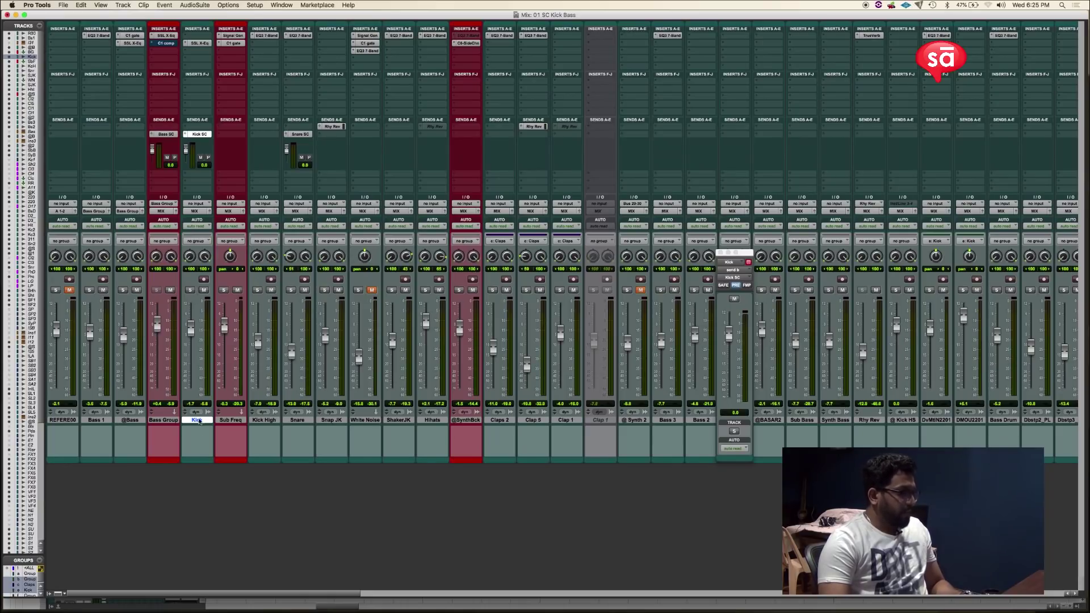
{"action": "left_click", "coordinate": [241, 421]}
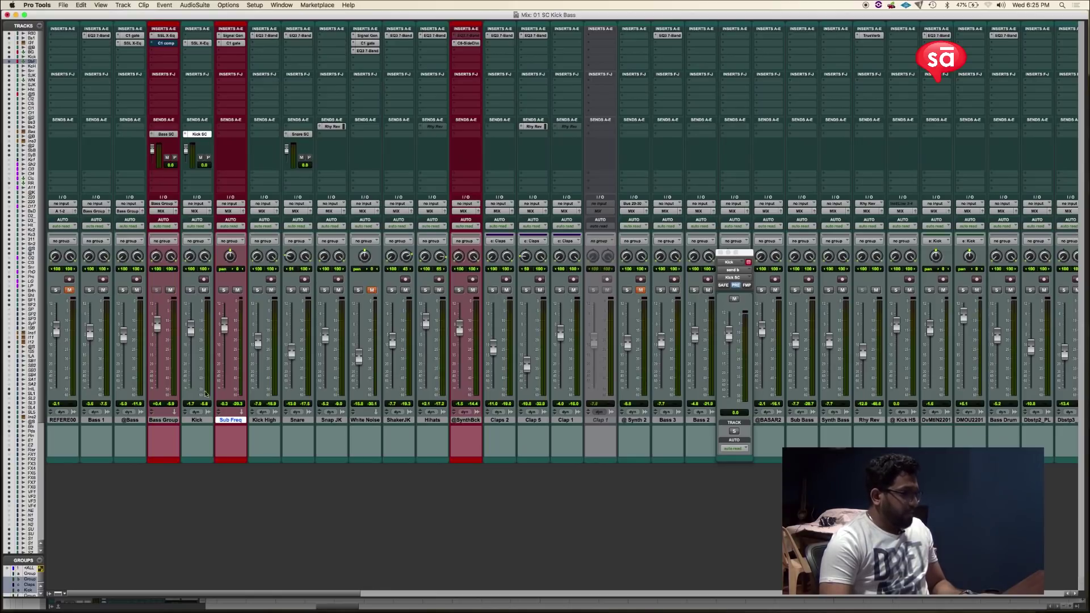
{"action": "left_click", "coordinate": [203, 420]}
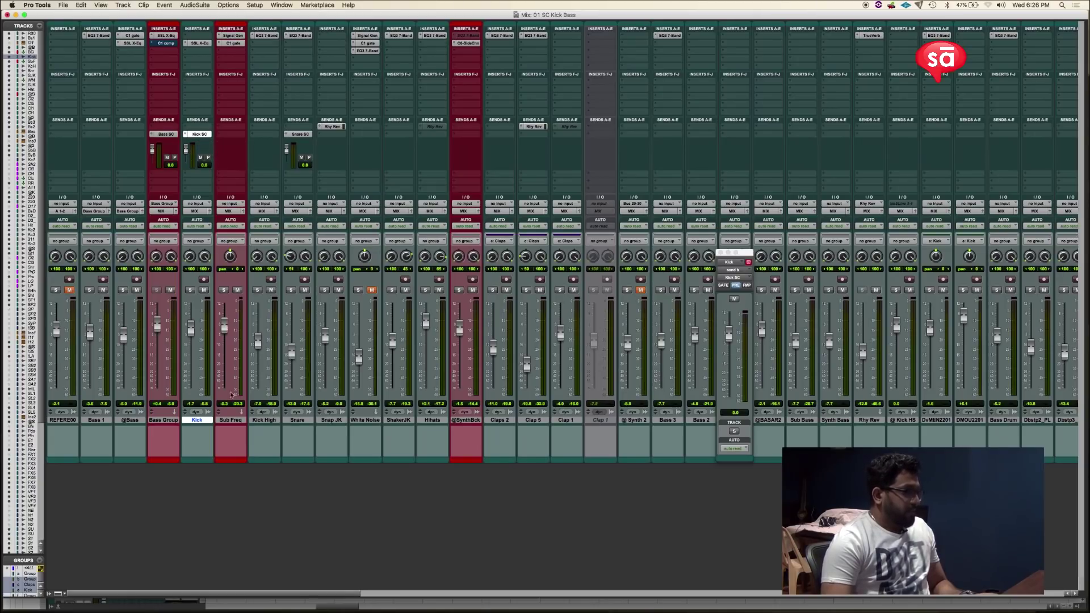
{"action": "left_click", "coordinate": [235, 420]}
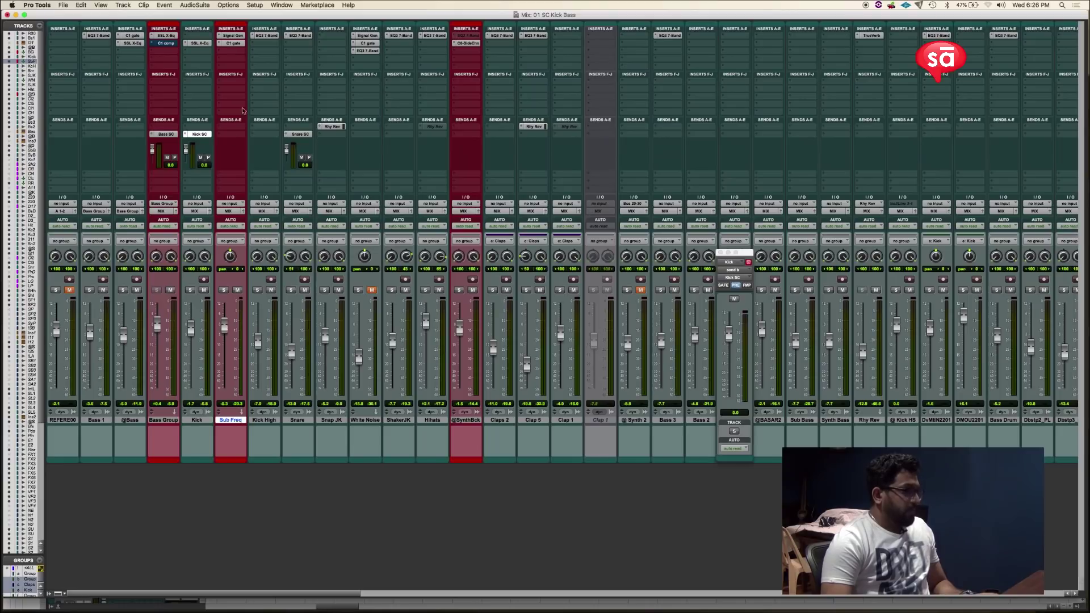
Open the Sub Freq Signal Generator and C1 Gate plug-in windows side by side
{"action": "left_click", "coordinate": [236, 38]}
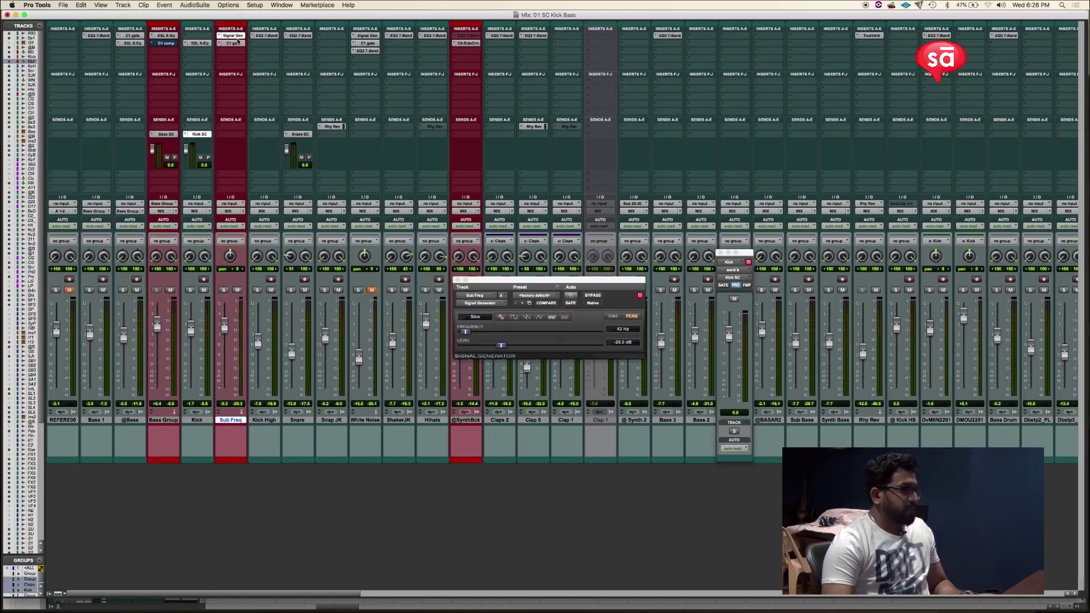
{"action": "left_click_drag", "start_coordinate": [550, 282], "coordinate": [645, 284]}
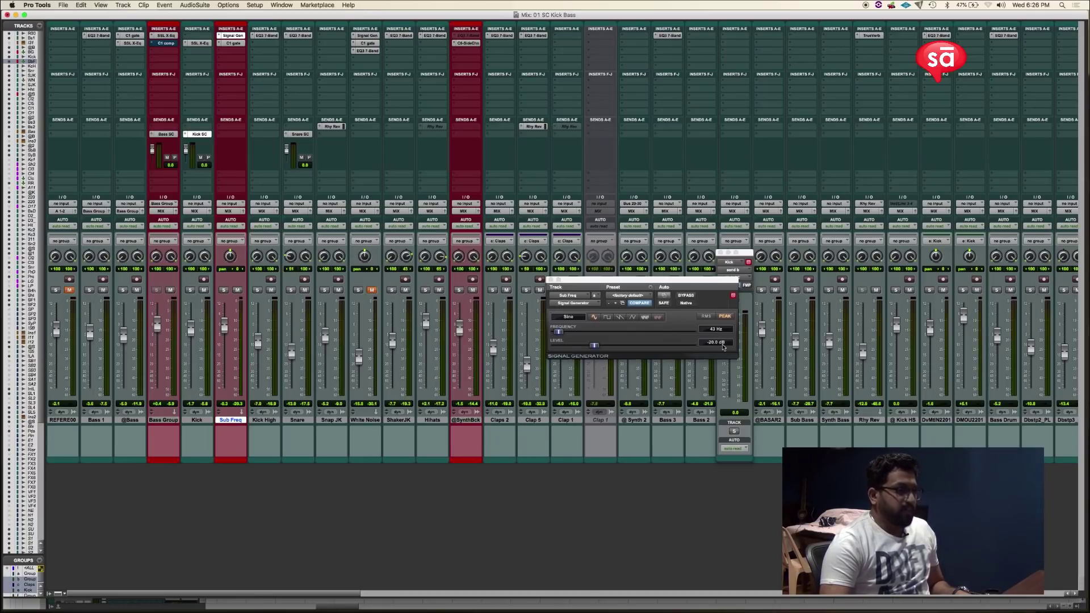
{"action": "left_click", "coordinate": [233, 43]}
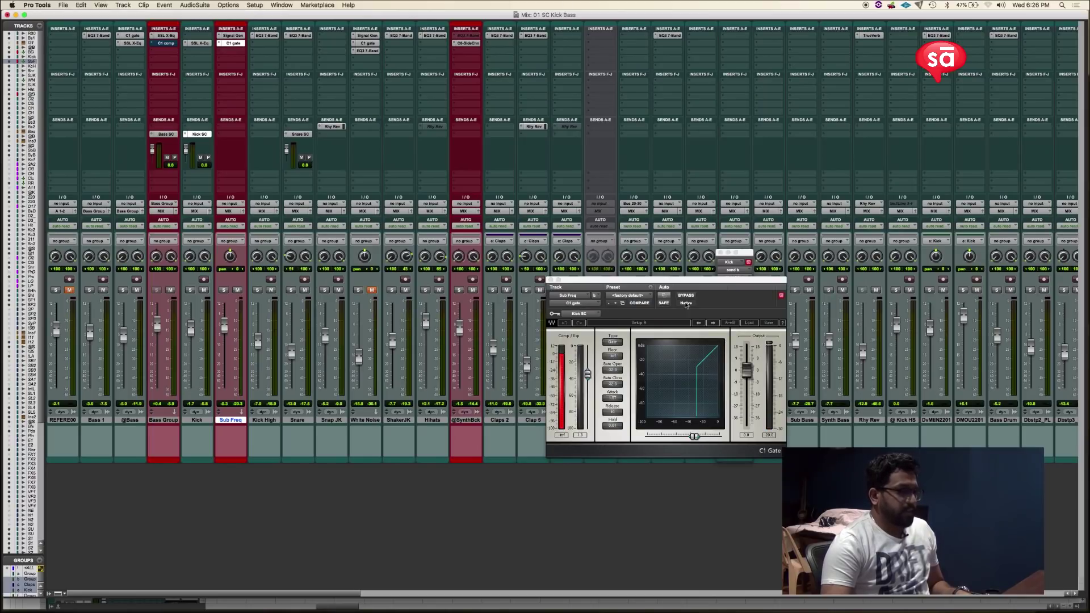
{"action": "left_click_drag", "start_coordinate": [686, 282], "coordinate": [656, 289]}
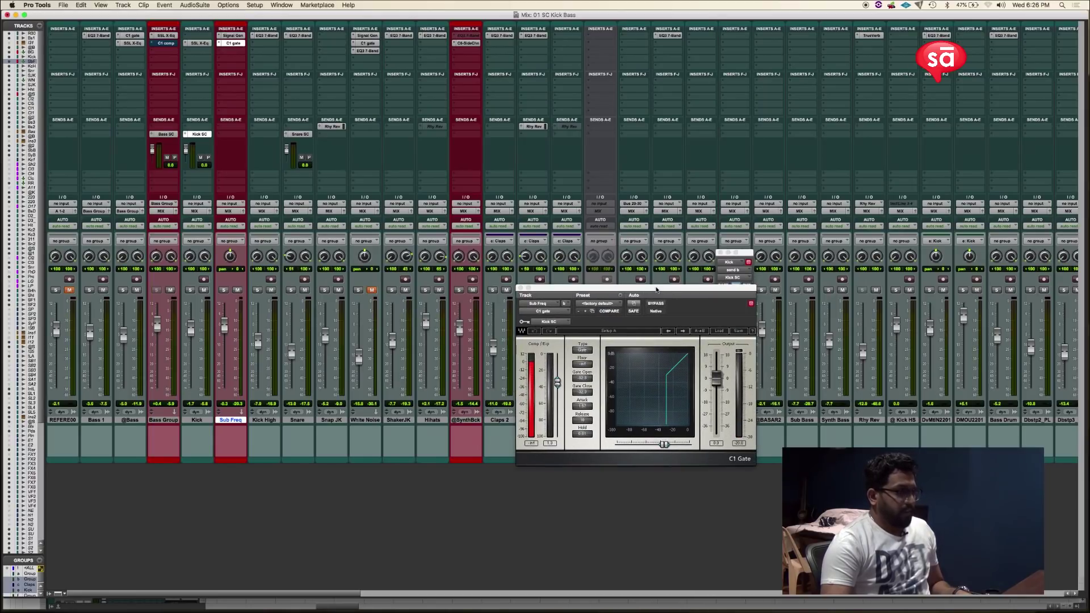
Confirm the C1 Gate's side-chain key input is Kick SC
{"action": "left_click", "coordinate": [557, 324]}
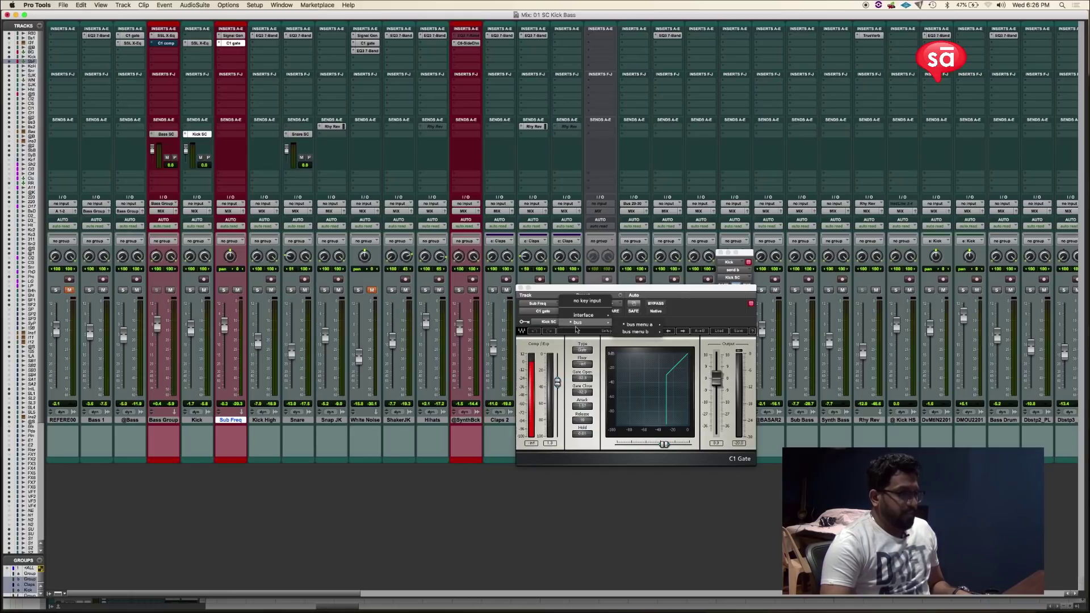
{"action": "mouse_move", "coordinate": [577, 322]}
{"action": "mouse_move", "coordinate": [638, 324]}
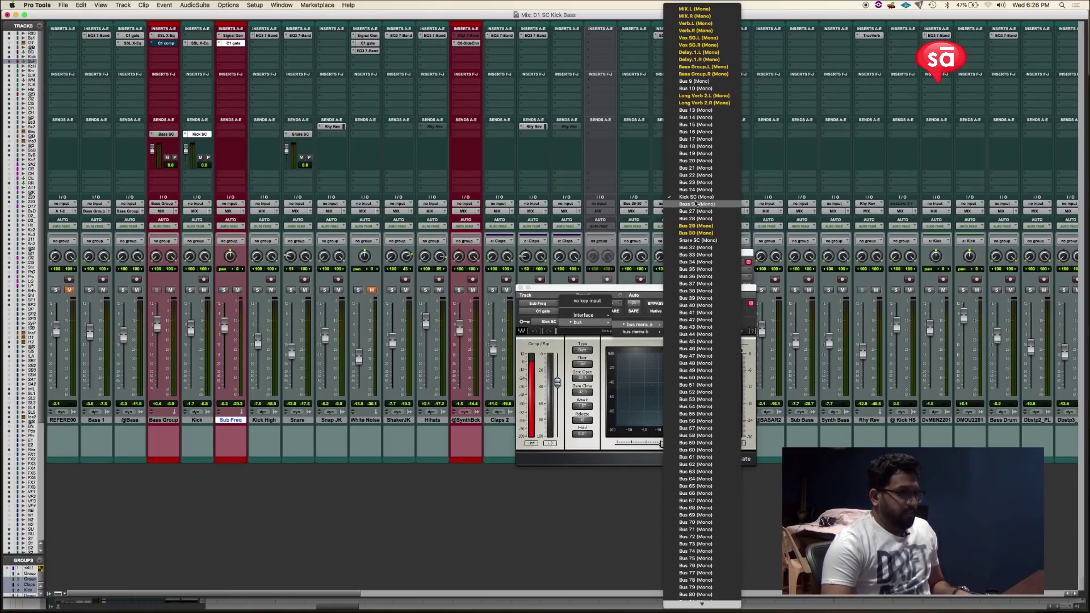
{"action": "left_click", "coordinate": [696, 197]}
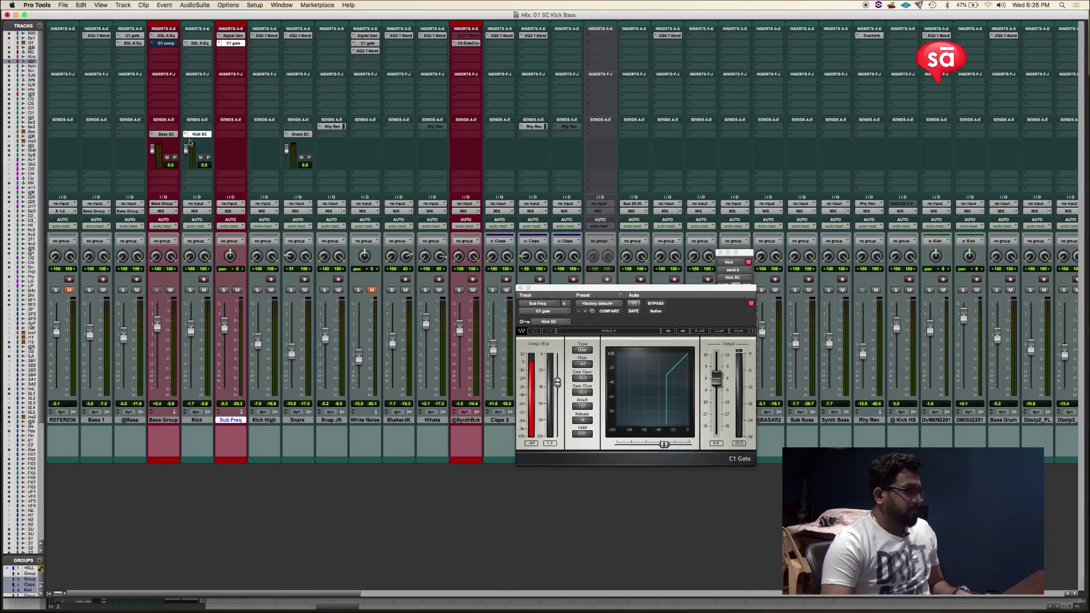
Open the Kick track's Kick SC send window, arranged beside the gate window
{"action": "left_click", "coordinate": [198, 137]}
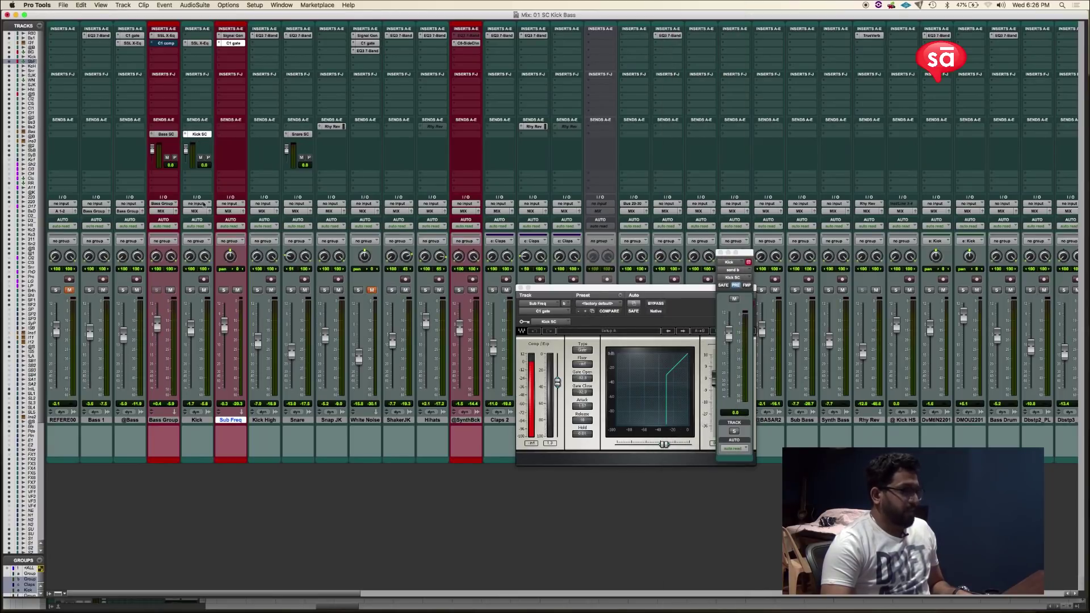
{"action": "left_click_drag", "start_coordinate": [749, 256], "coordinate": [856, 232]}
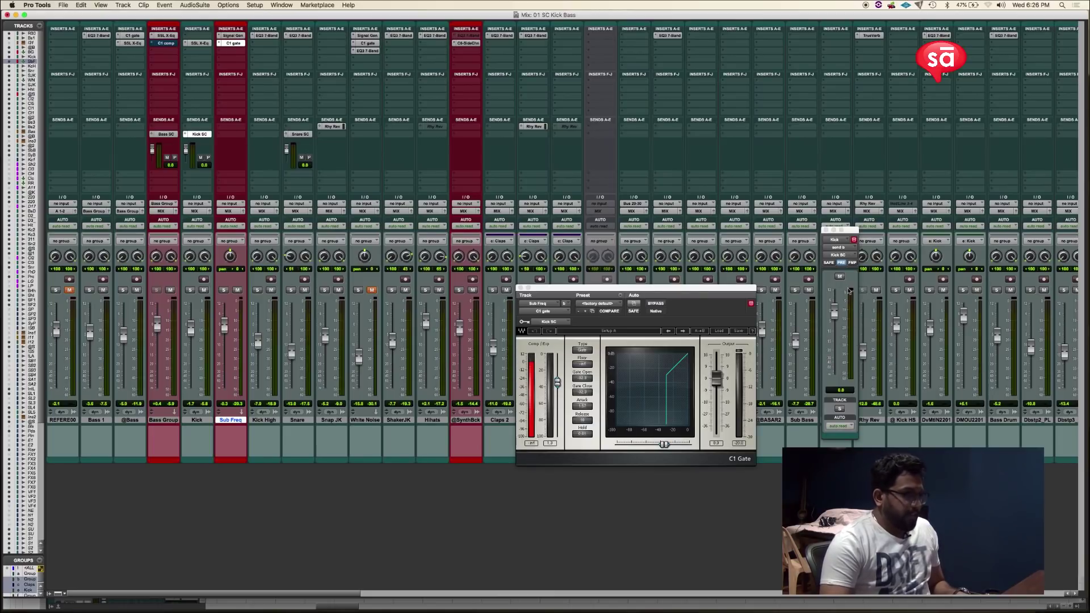
{"action": "left_click_drag", "start_coordinate": [657, 431], "coordinate": [574, 380]}
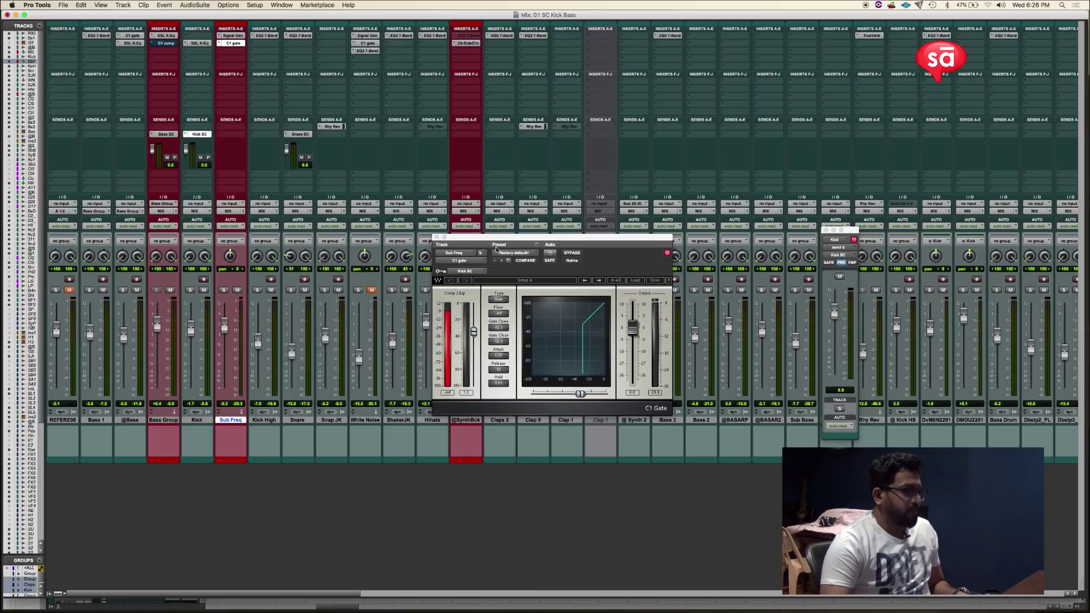
{"action": "left_click_drag", "start_coordinate": [567, 345], "coordinate": [568, 341]}
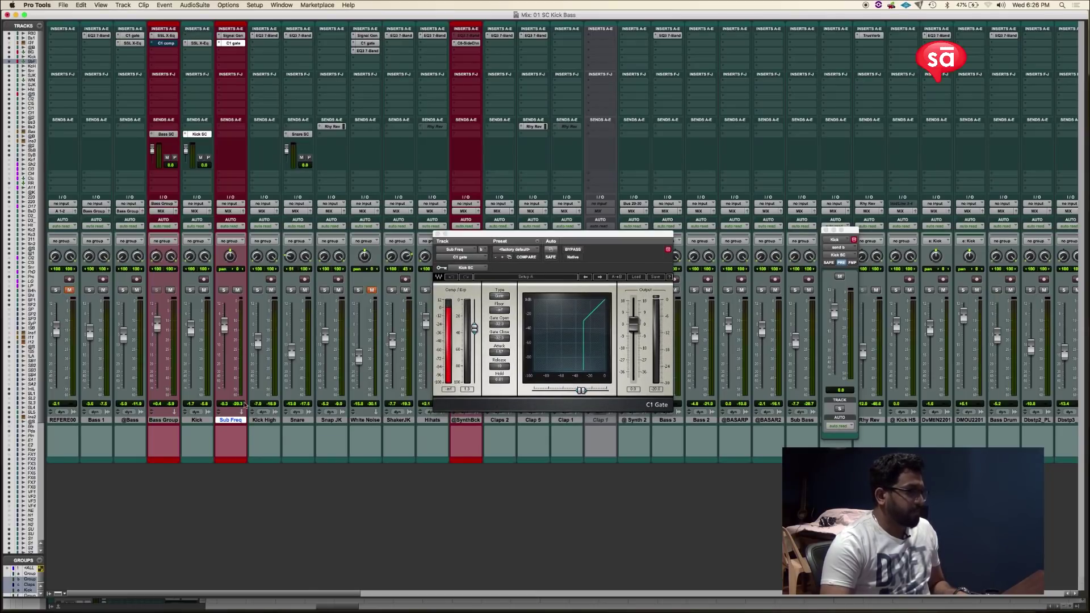
Bypass the C1 Gate on Sub Freq and reposition its window
{"action": "left_click", "coordinate": [578, 251]}
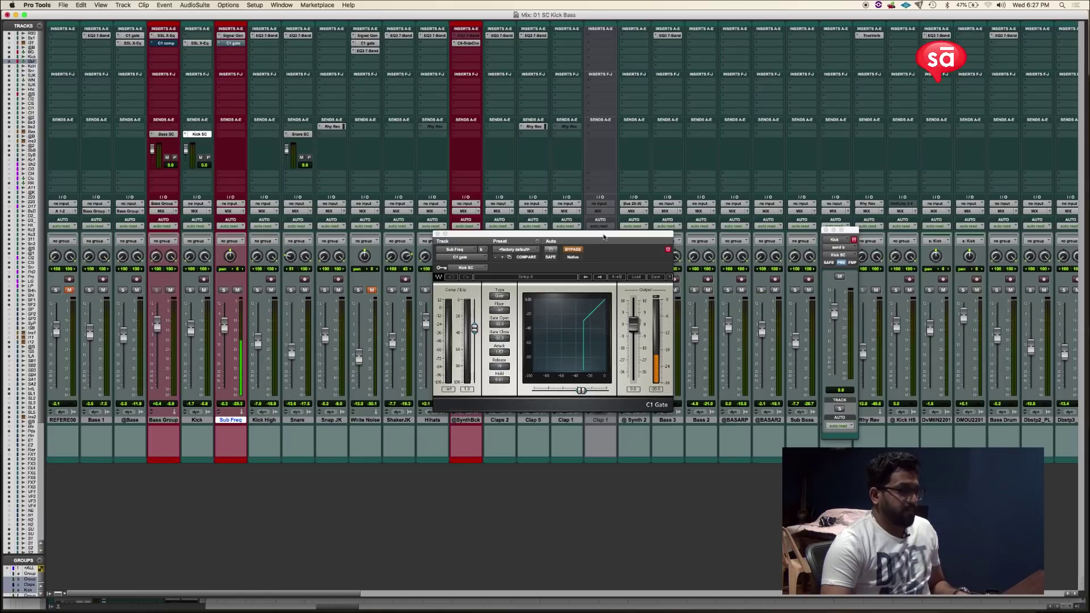
{"action": "left_click_drag", "start_coordinate": [605, 235], "coordinate": [564, 246]}
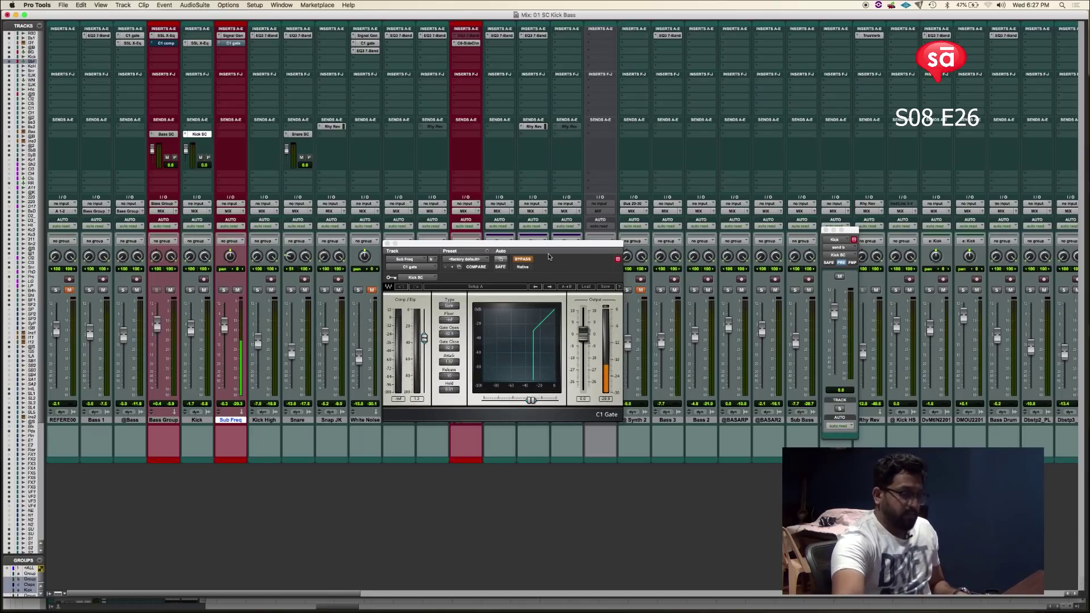
{"action": "left_click_drag", "start_coordinate": [548, 257], "coordinate": [557, 258]}
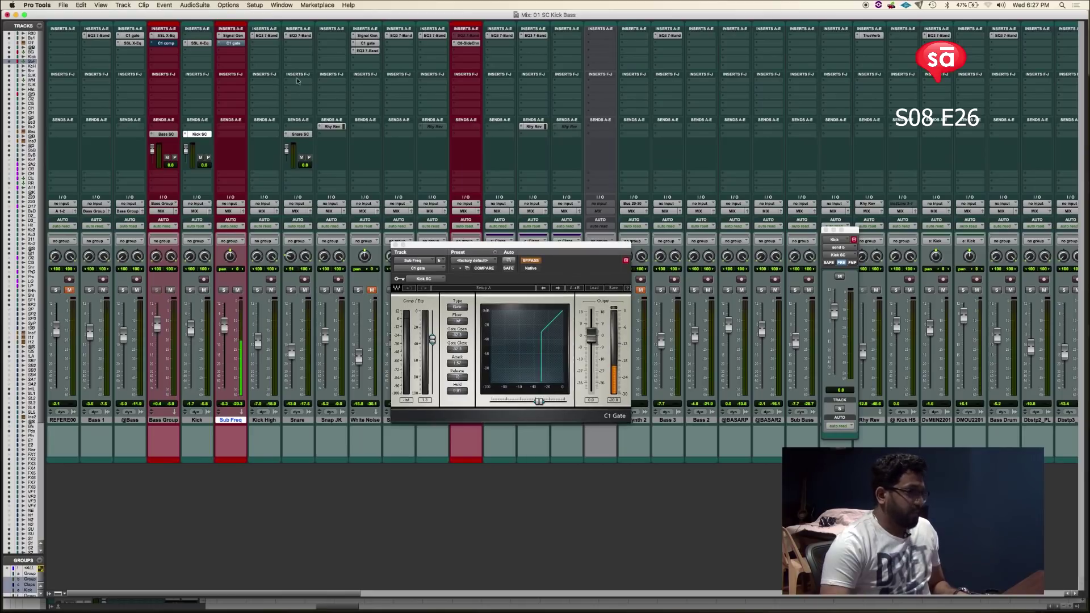
Show the Sub Freq Signal Generator producing the 43 Hz sine
{"action": "left_click", "coordinate": [233, 35]}
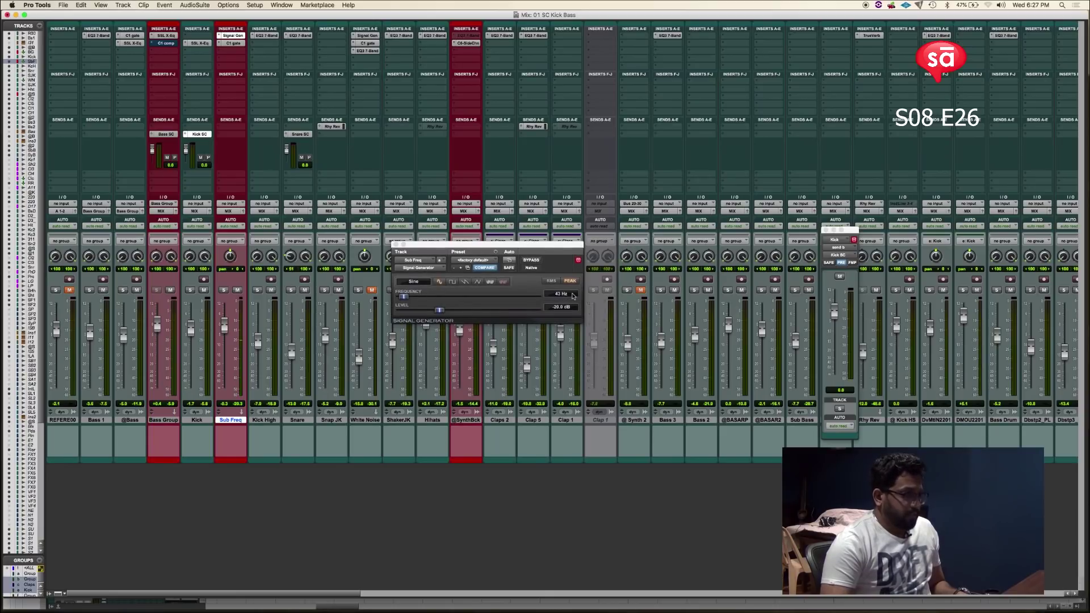
{"action": "left_click_drag", "start_coordinate": [552, 295], "coordinate": [586, 320]}
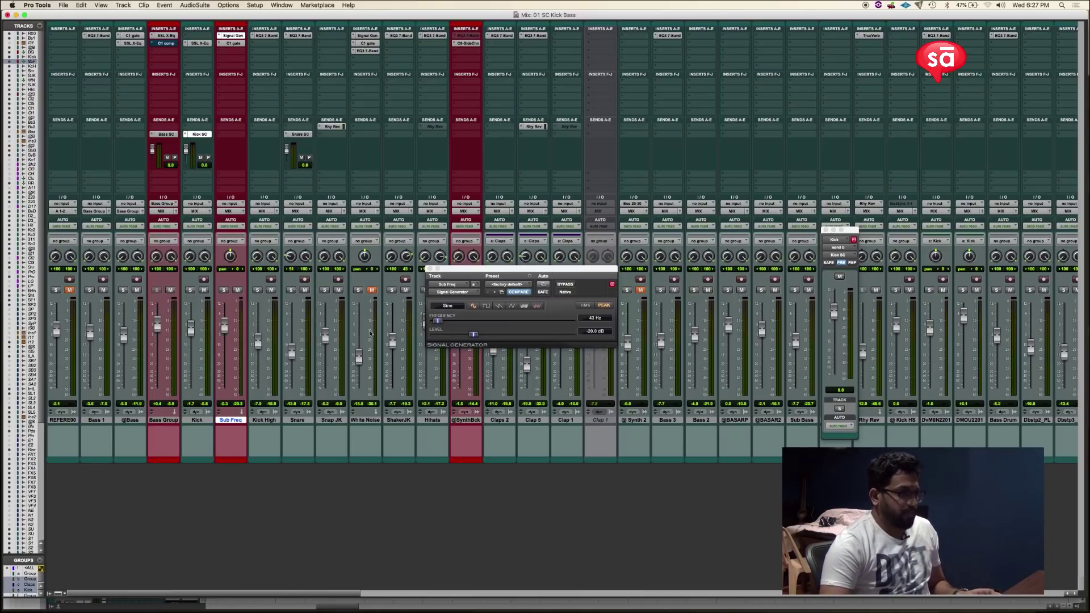
{"action": "left_click_drag", "start_coordinate": [480, 266], "coordinate": [476, 275]}
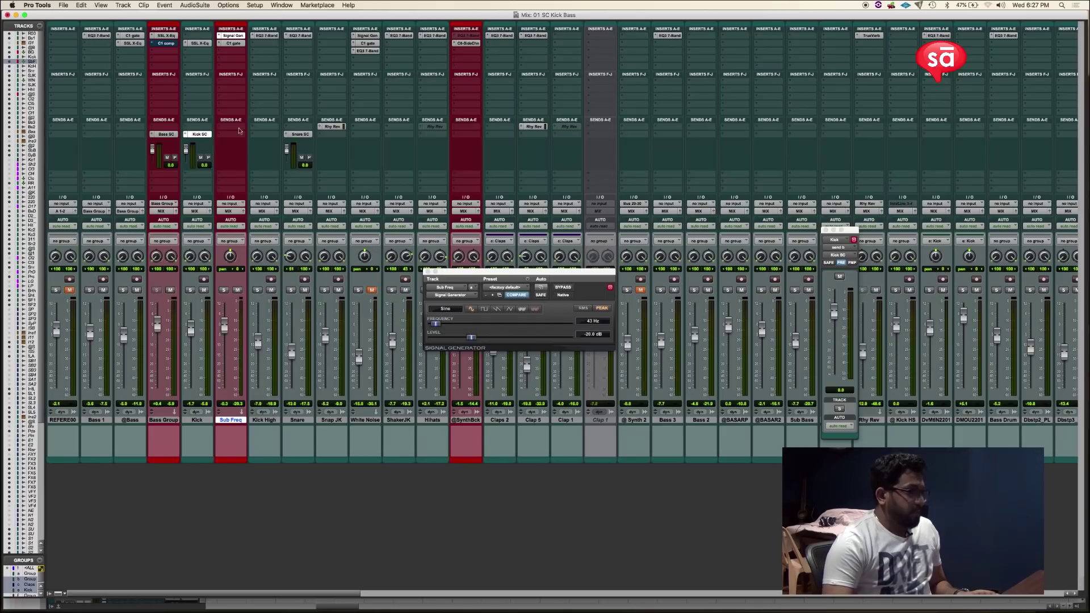
Bypass the Sub Freq C1 Gate, solo the Kick, and play briefly
{"action": "left_click", "coordinate": [234, 44]}
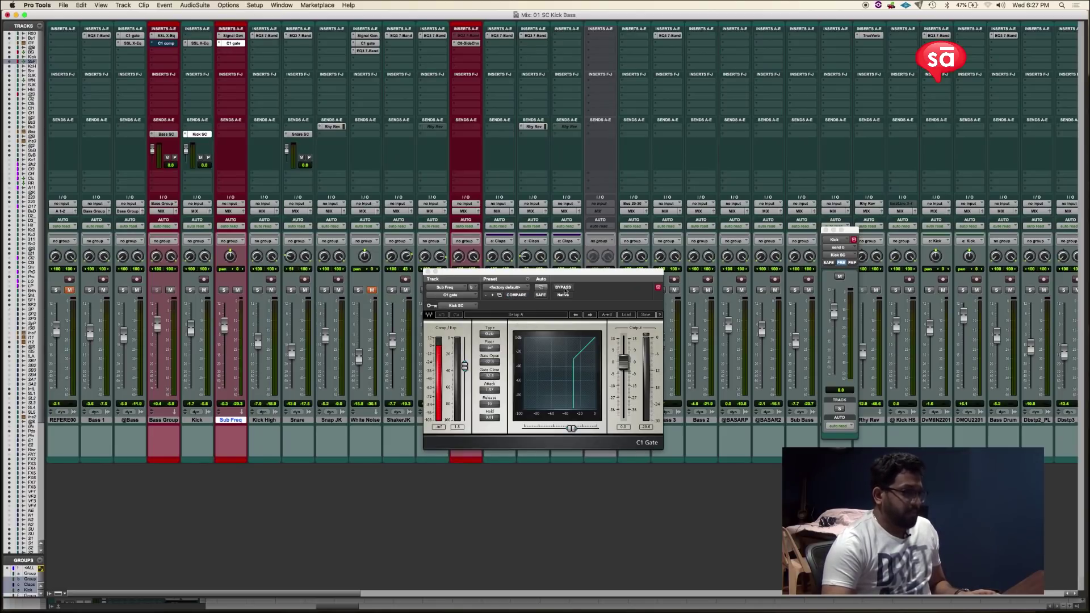
{"action": "left_click", "coordinate": [564, 288]}
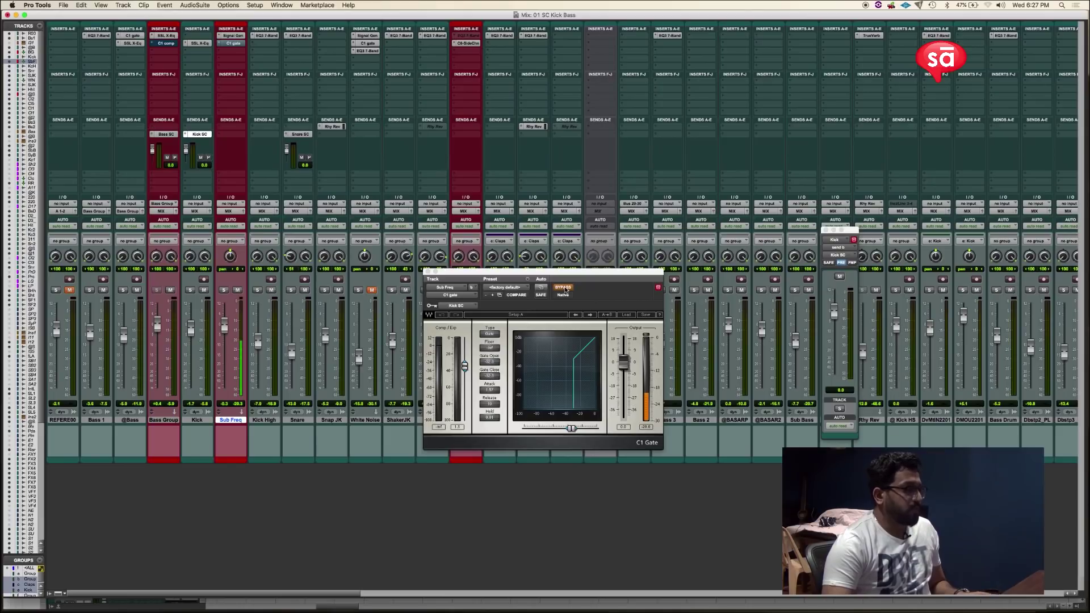
{"action": "left_click", "coordinate": [191, 290]}
{"action": "key", "text": "space"}
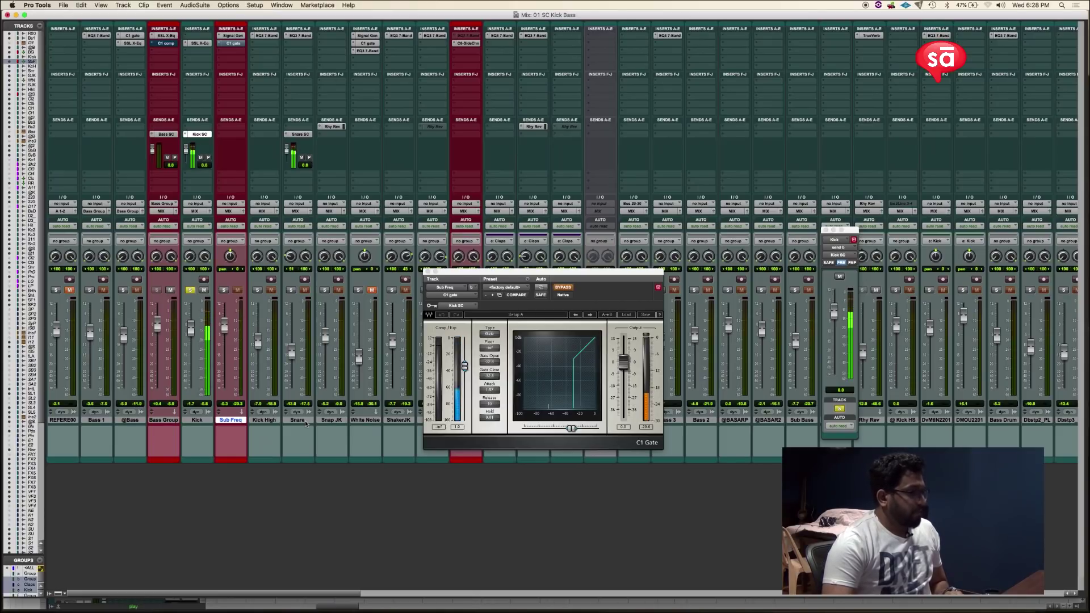
{"action": "key", "text": "space"}
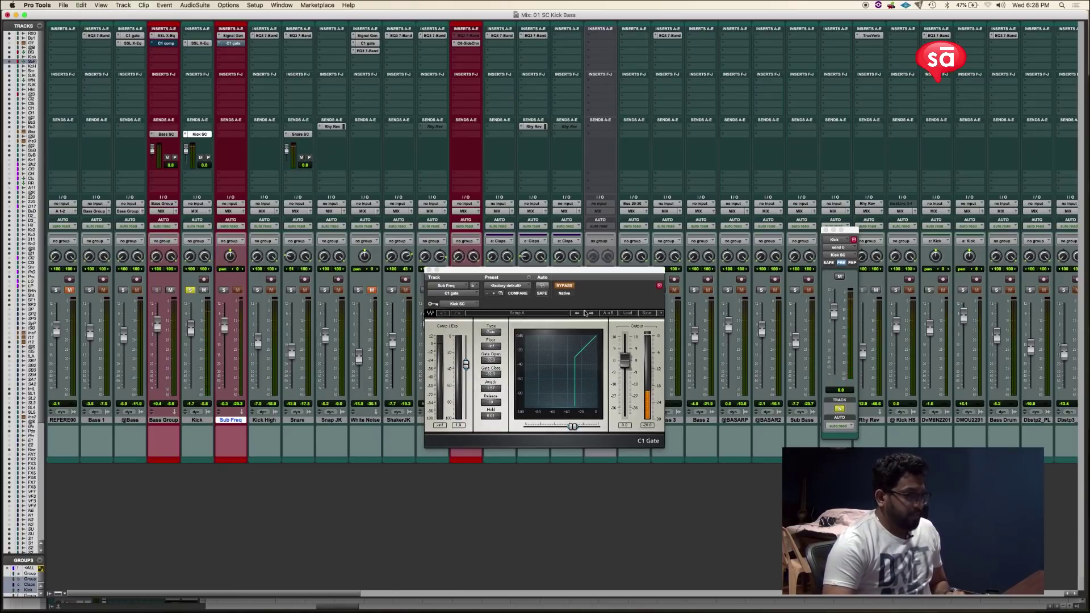
Solo Sub Freq as well and reopen its C1 Gate window
{"action": "left_click", "coordinate": [225, 290]}
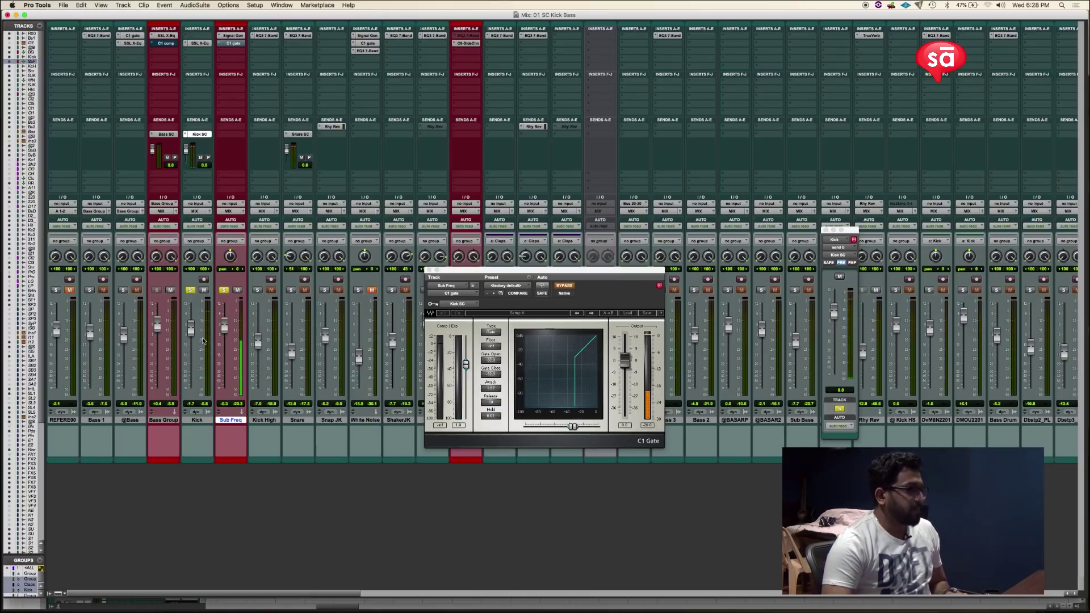
{"action": "left_click", "coordinate": [234, 45]}
{"action": "left_click", "coordinate": [233, 45]}
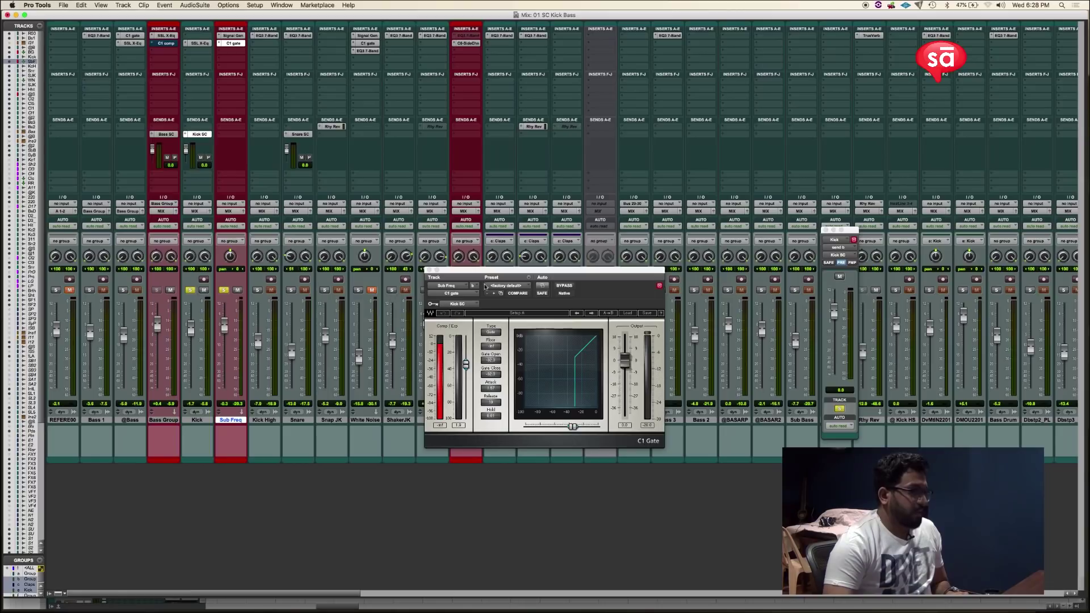
{"action": "left_click_drag", "start_coordinate": [491, 273], "coordinate": [497, 227]}
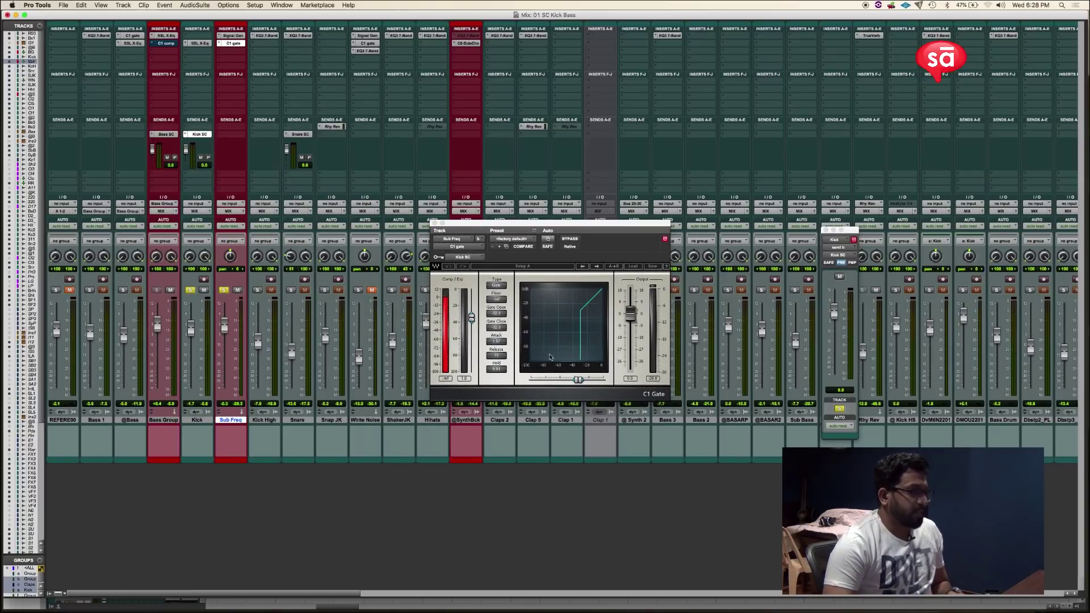
Play the kick and sub, bypassing the C1 Gate to compare, then re-enabling it
{"action": "key", "text": "space"}
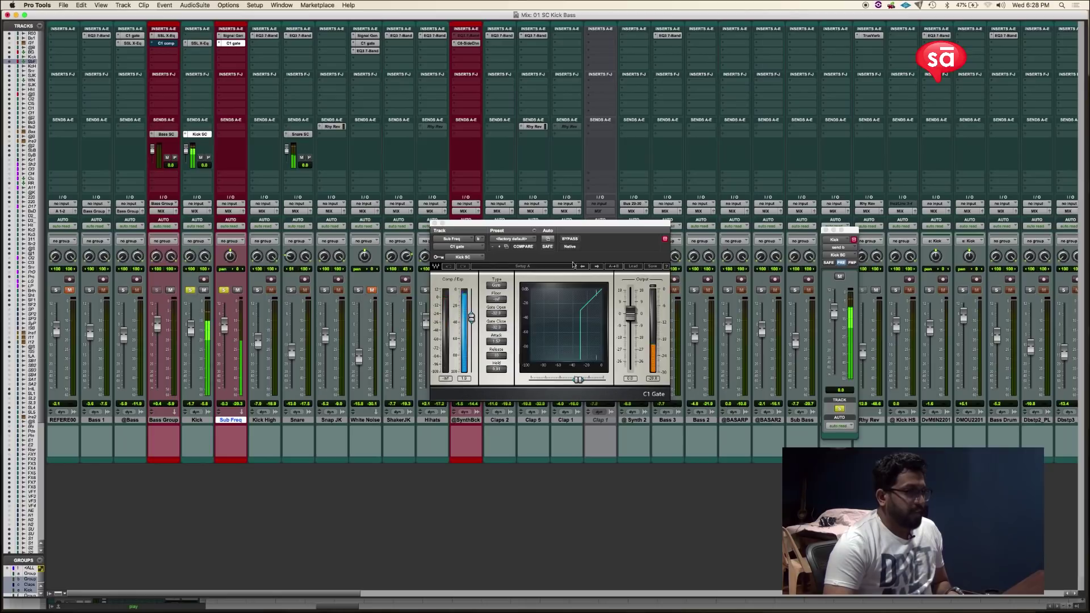
{"action": "left_click", "coordinate": [570, 239]}
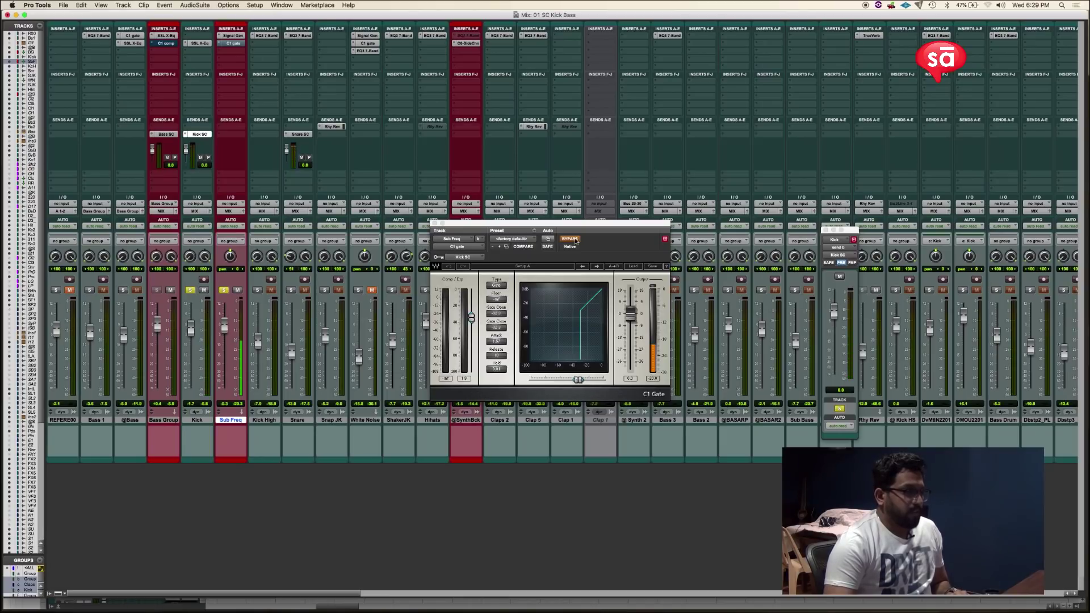
{"action": "left_click", "coordinate": [576, 241]}
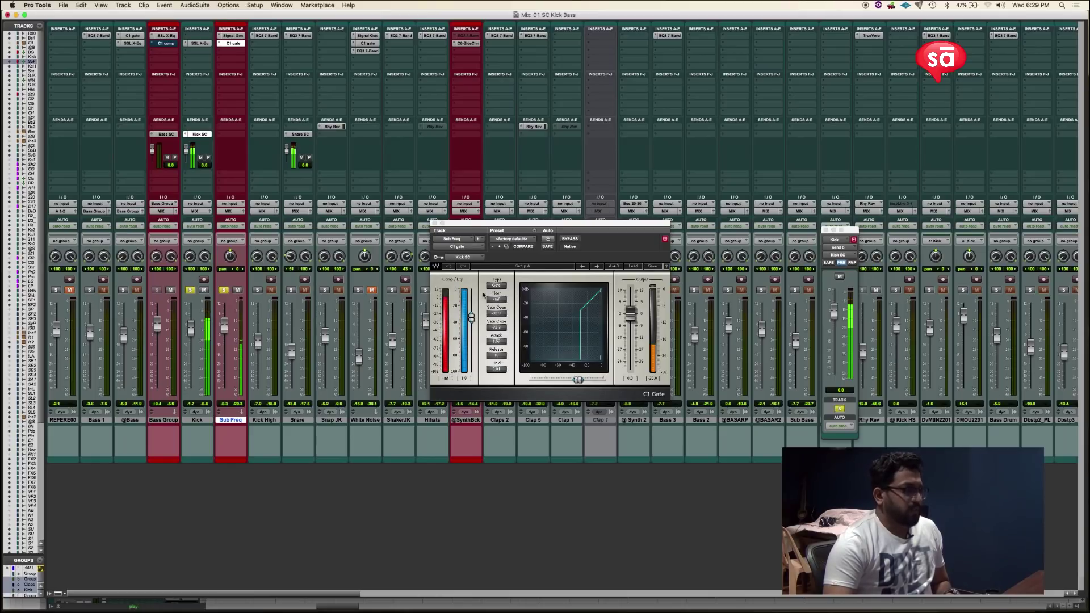
Pull the Kick channel fader down to -inf
{"action": "left_click_drag", "start_coordinate": [567, 226], "coordinate": [518, 125]}
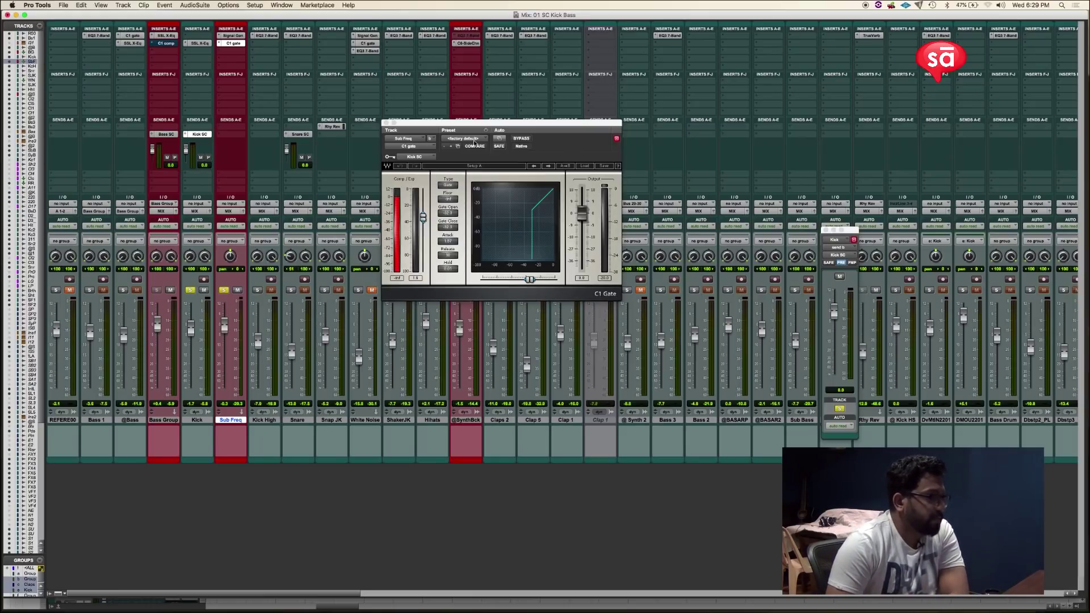
{"action": "left_click_drag", "start_coordinate": [497, 126], "coordinate": [528, 296]}
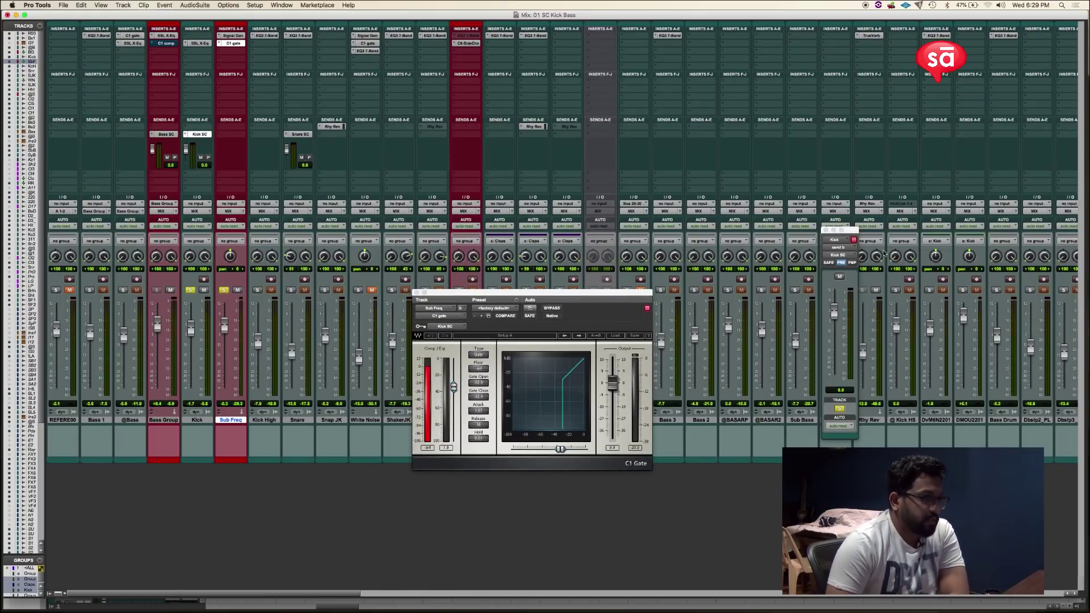
{"action": "left_click_drag", "start_coordinate": [855, 230], "coordinate": [845, 233]}
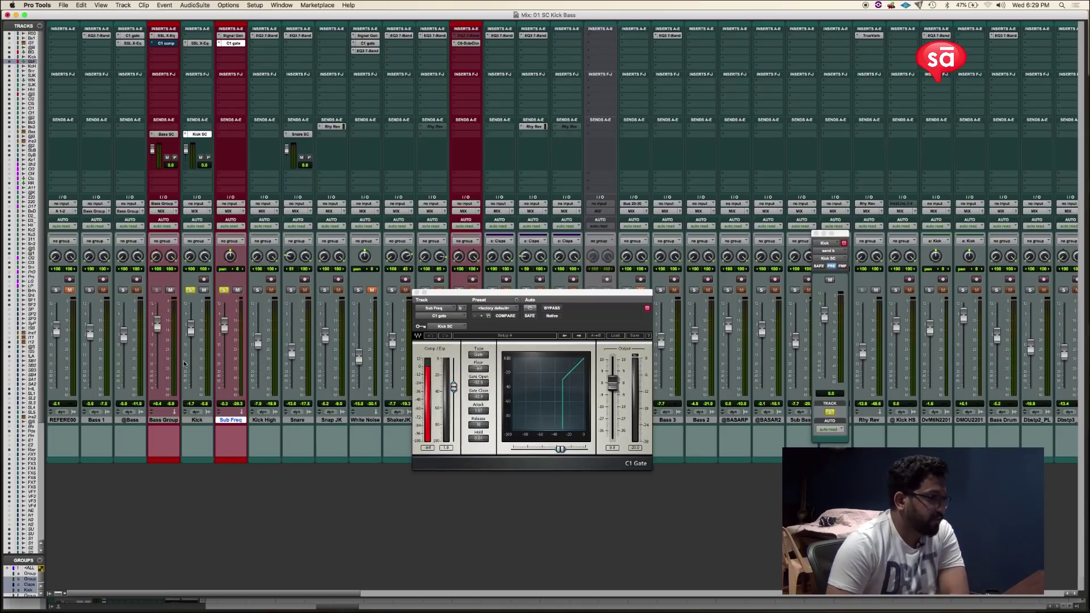
{"action": "left_click_drag", "start_coordinate": [190, 328], "coordinate": [191, 389]}
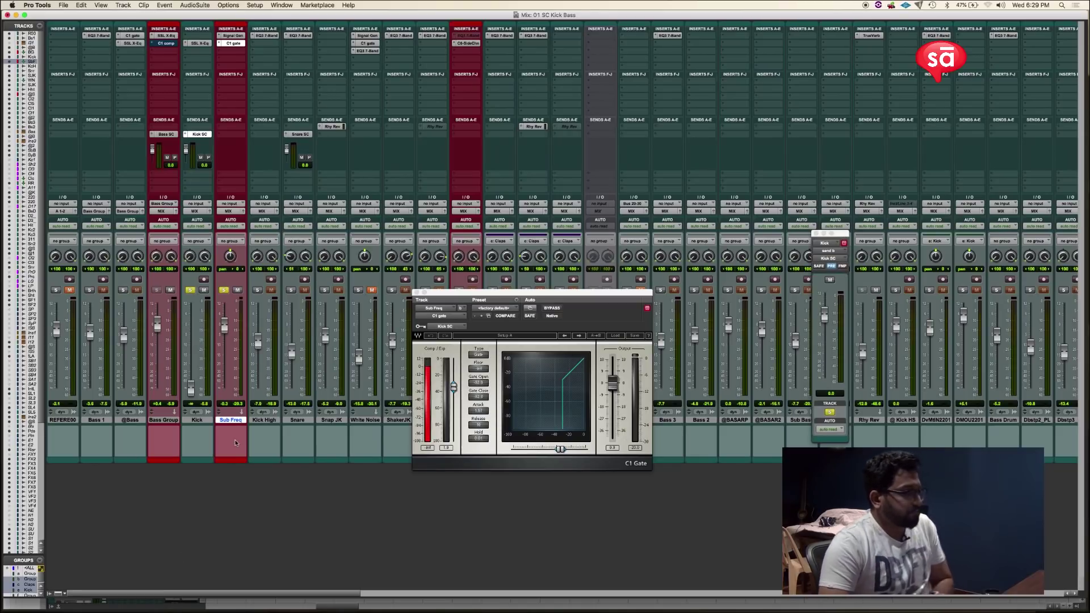
Adjust the C1 Gate attack from 0.00 up to about 0.14
{"action": "left_click_drag", "start_coordinate": [492, 295], "coordinate": [440, 236]}
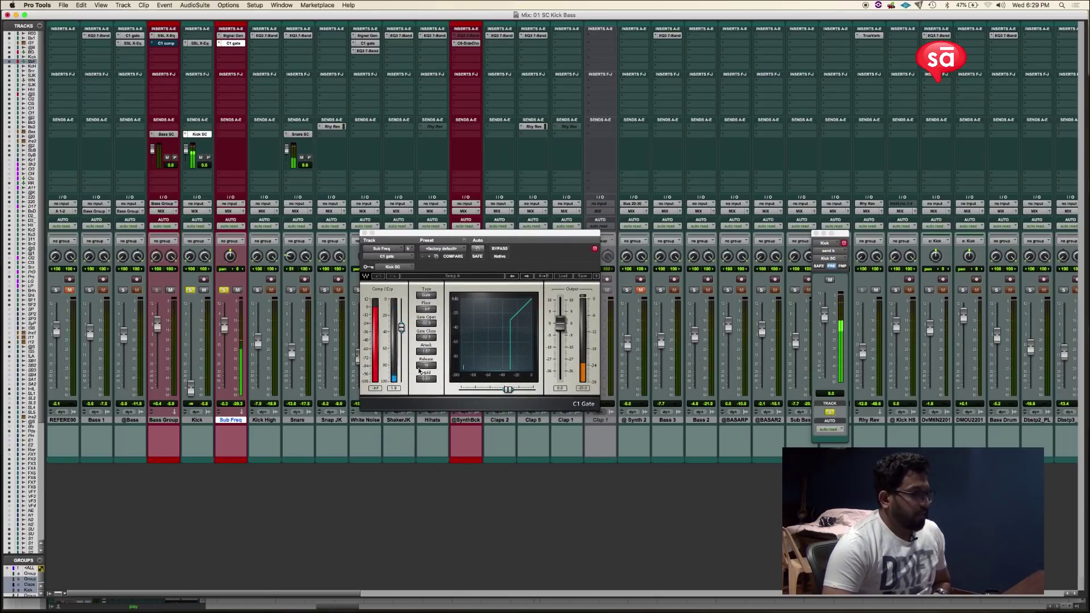
{"action": "left_click_drag", "start_coordinate": [426, 351], "coordinate": [426, 364]}
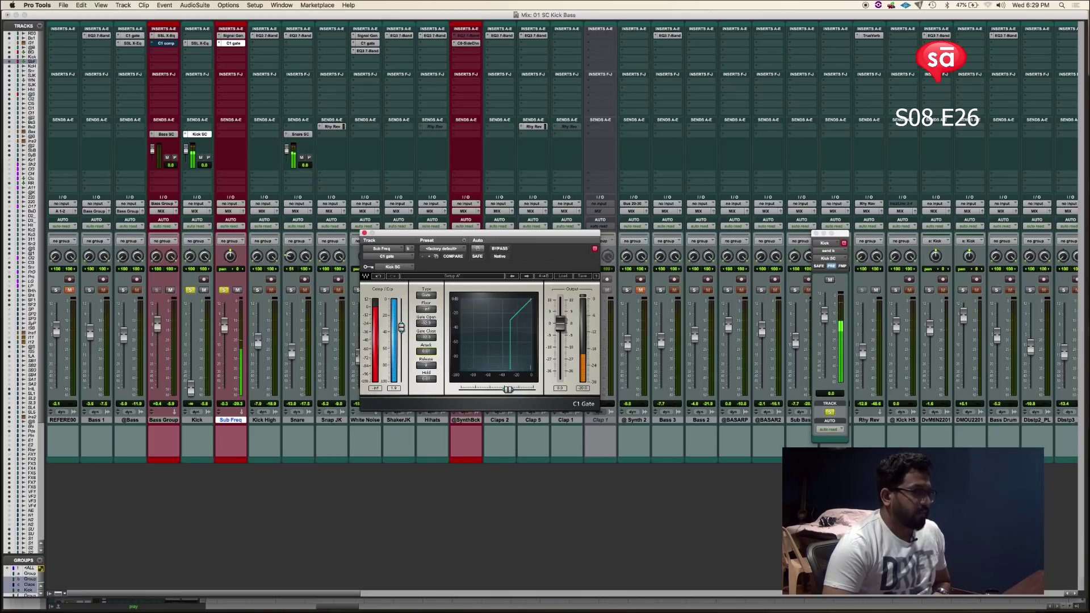
{"action": "left_click_drag", "start_coordinate": [426, 351], "coordinate": [426, 355]}
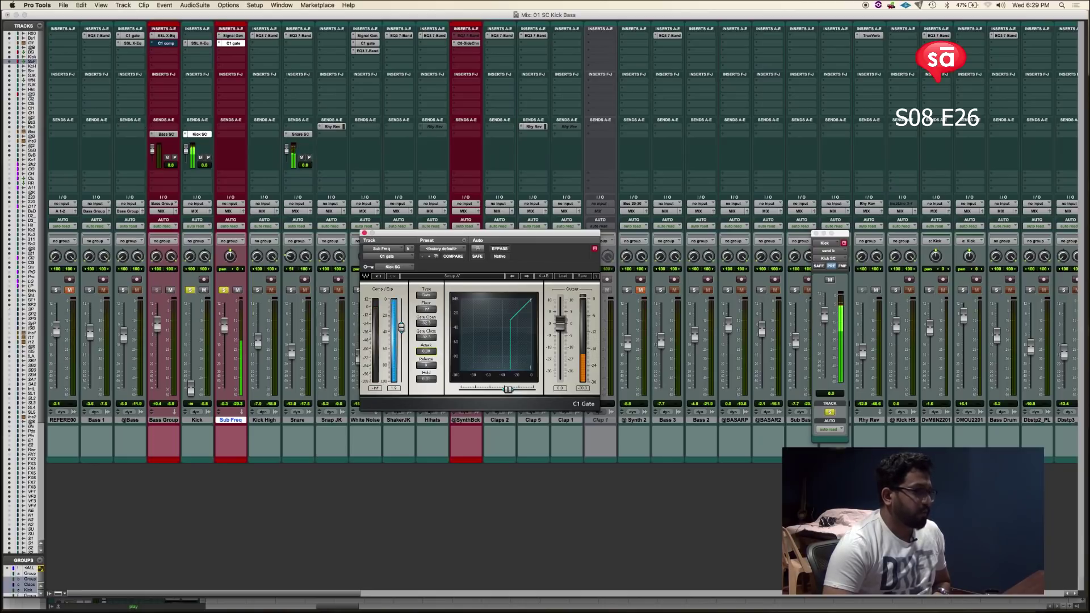
{"action": "left_click_drag", "start_coordinate": [426, 351], "coordinate": [438, 363]}
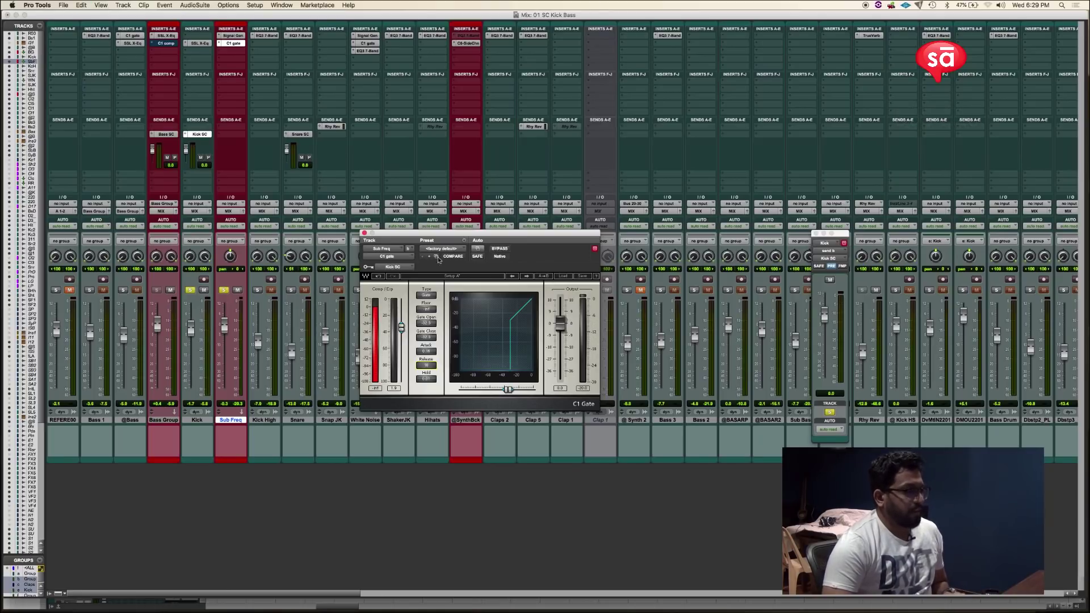
{"action": "left_click_drag", "start_coordinate": [443, 233], "coordinate": [491, 176]}
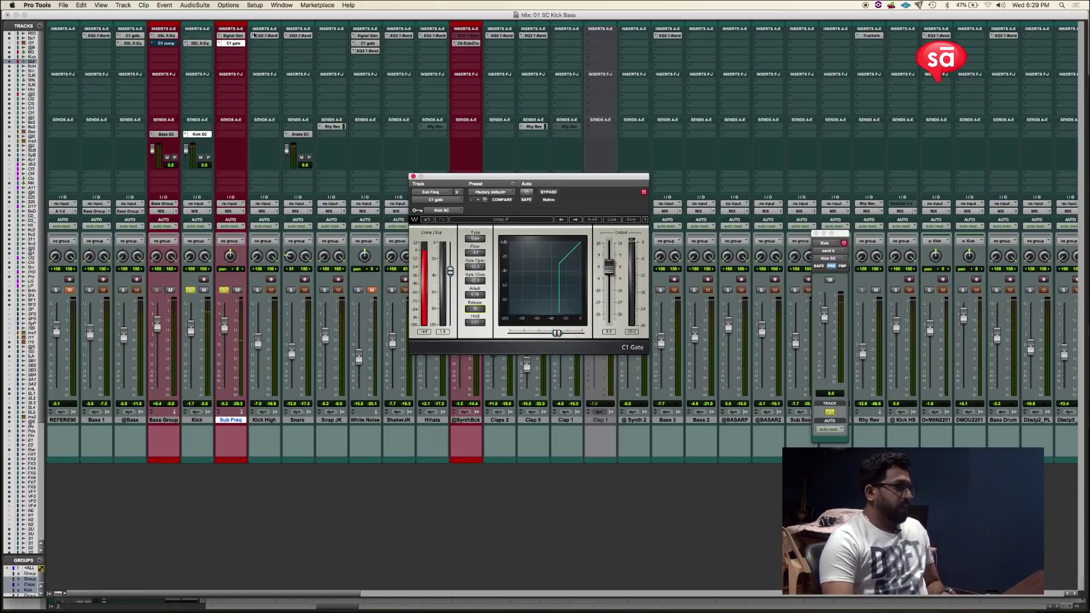
{"action": "left_click_drag", "start_coordinate": [513, 176], "coordinate": [563, 200]}
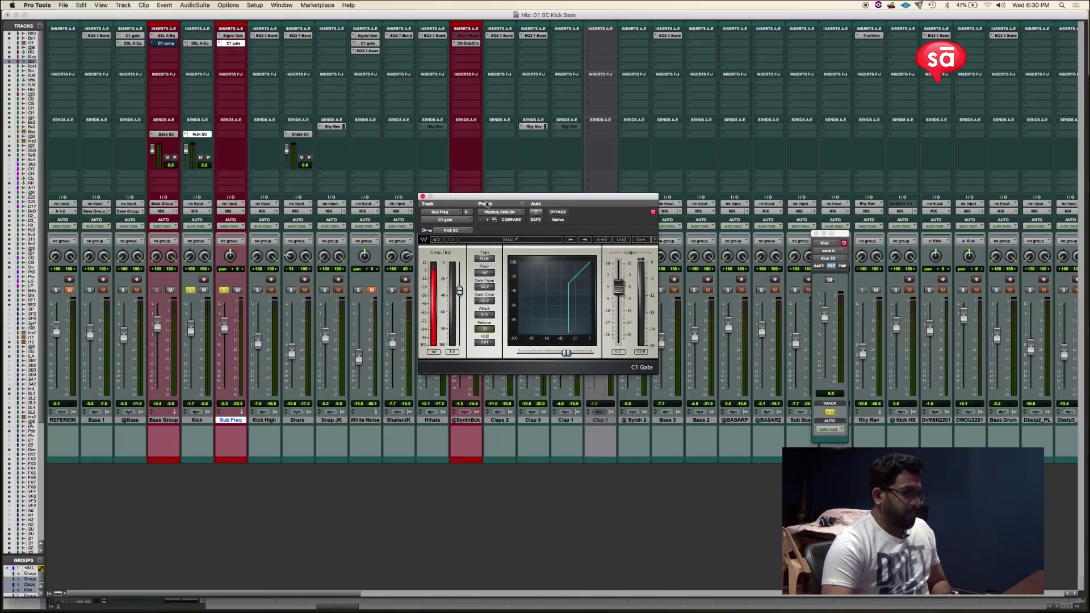
{"action": "left_click_drag", "start_coordinate": [487, 202], "coordinate": [494, 199]}
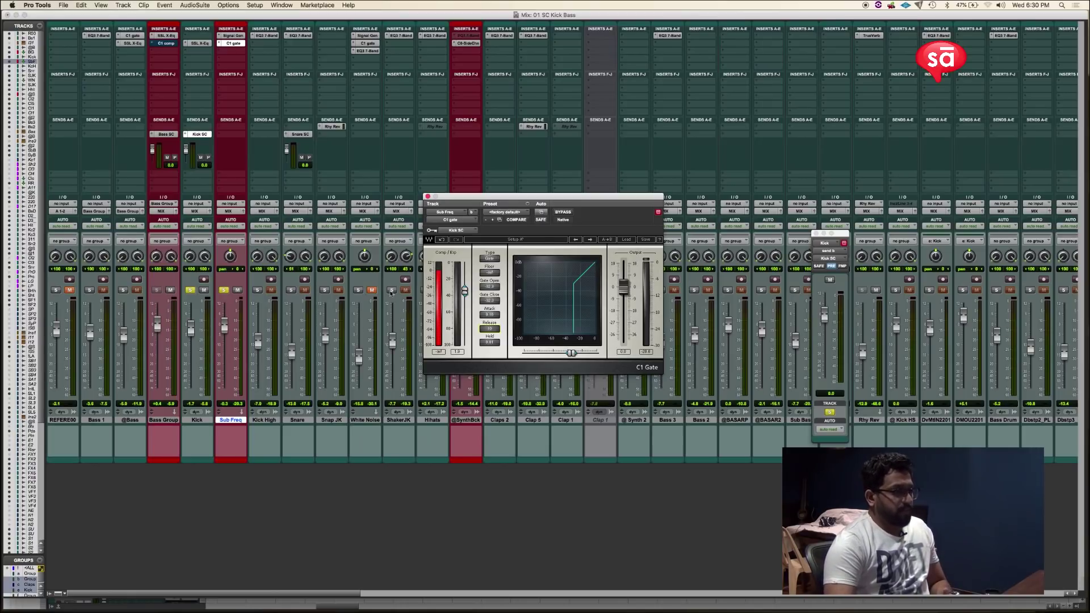
{"action": "left_click_drag", "start_coordinate": [583, 198], "coordinate": [591, 229]}
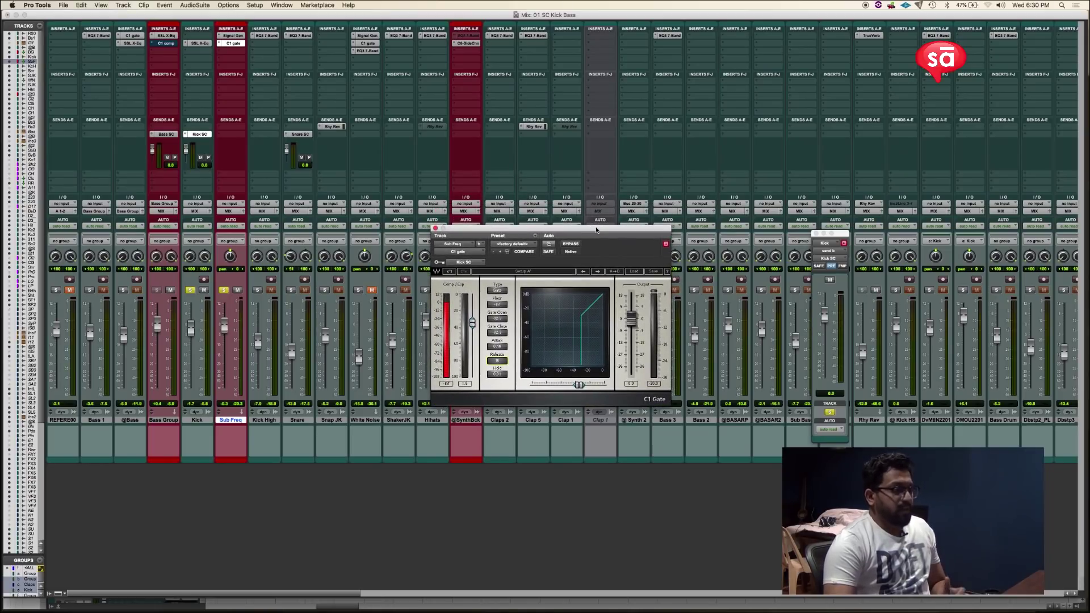